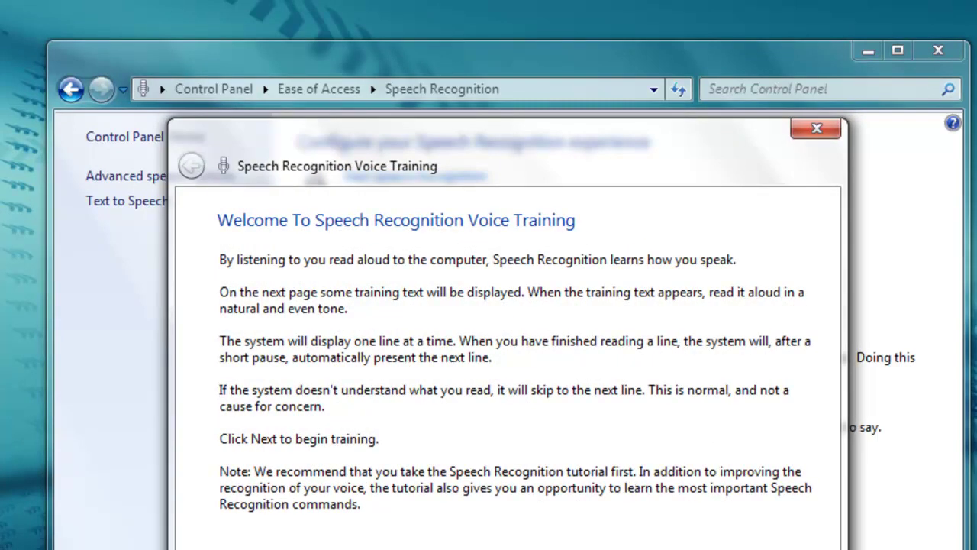
Begin voice training to show the first sentence, 'I am now speaking to my computer.'
{"action": "key", "text": "Return"}
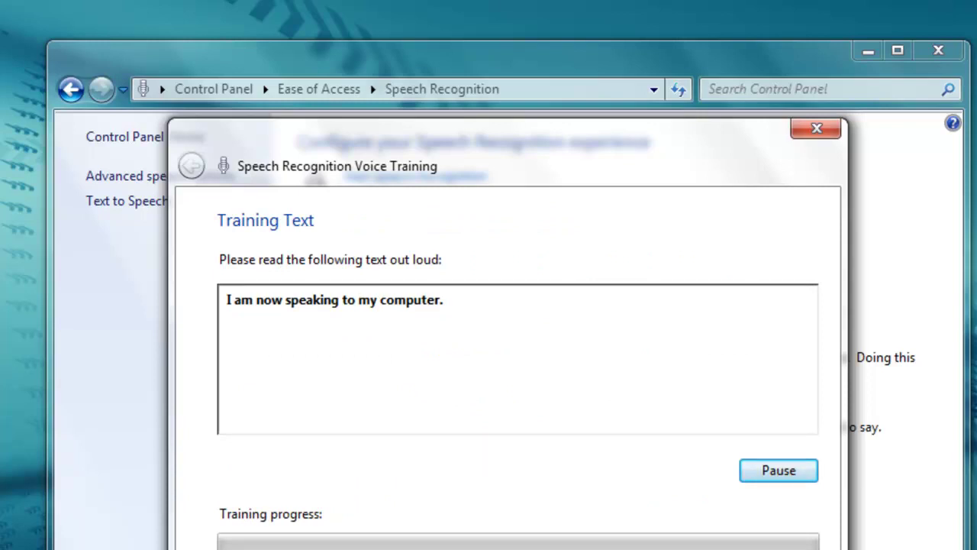